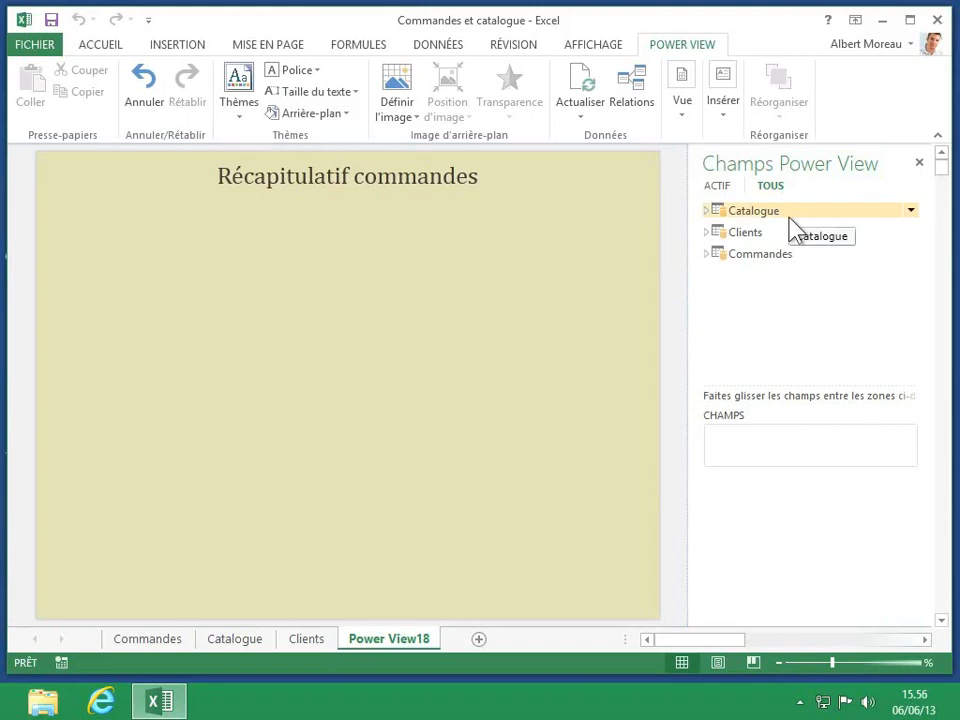
- Build a matrix from the Client field of the Clients table and the Prix TTC field of the Commandes table
click(707, 234)
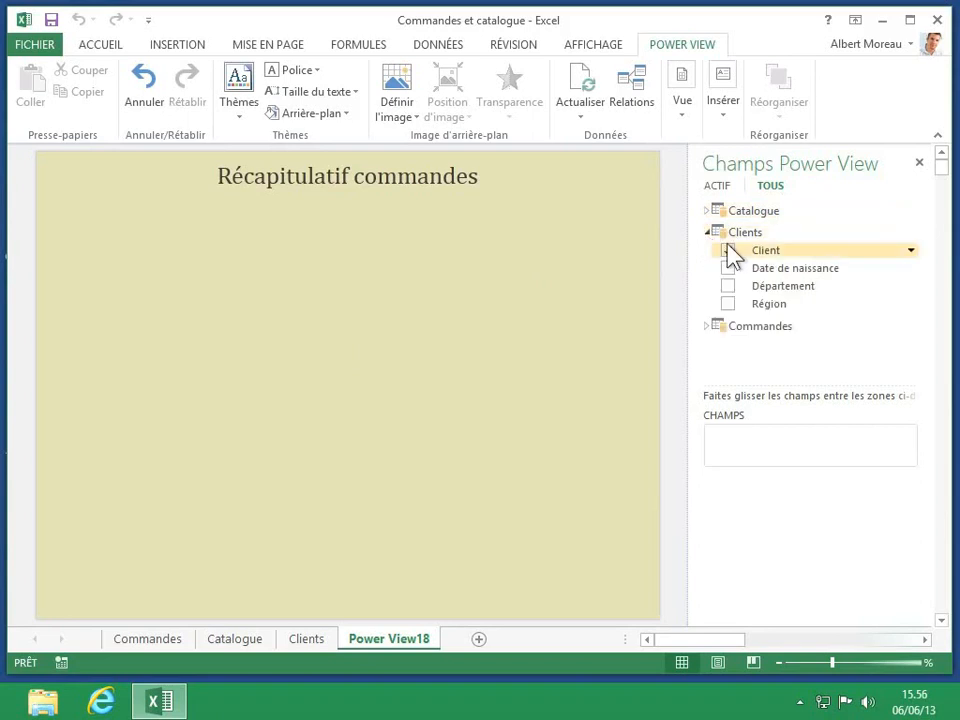
click(728, 251)
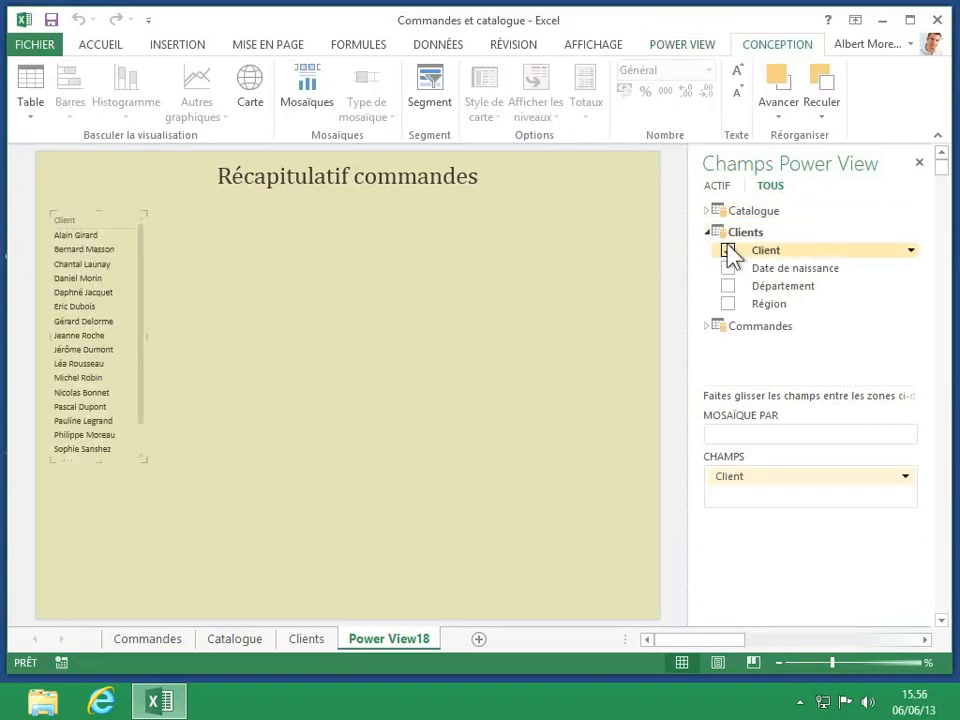
click(707, 326)
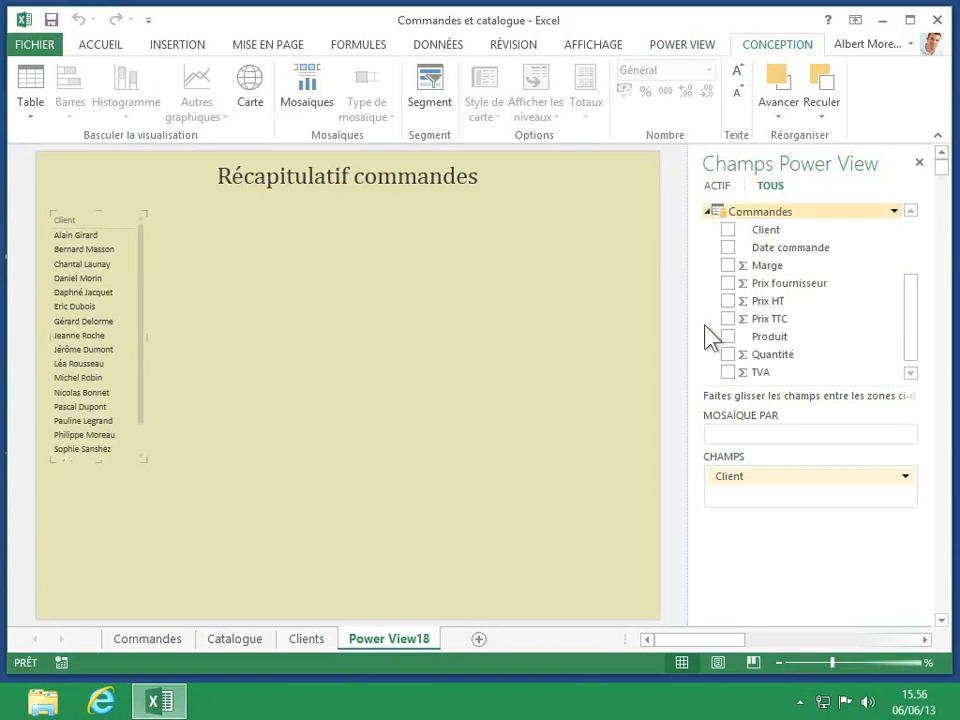
click(728, 319)
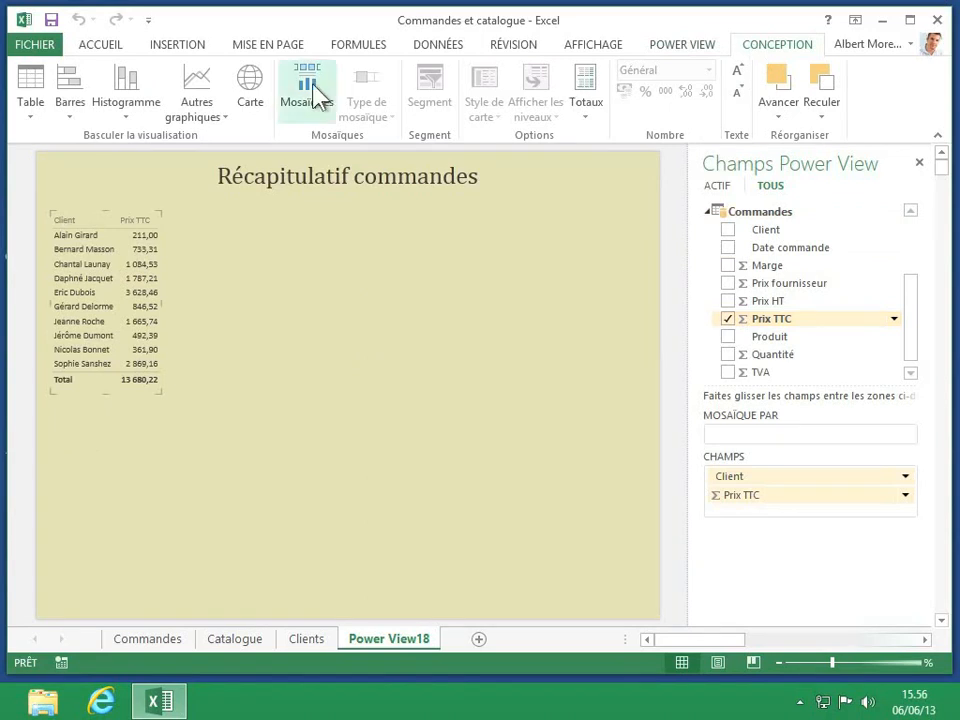
click(31, 116)
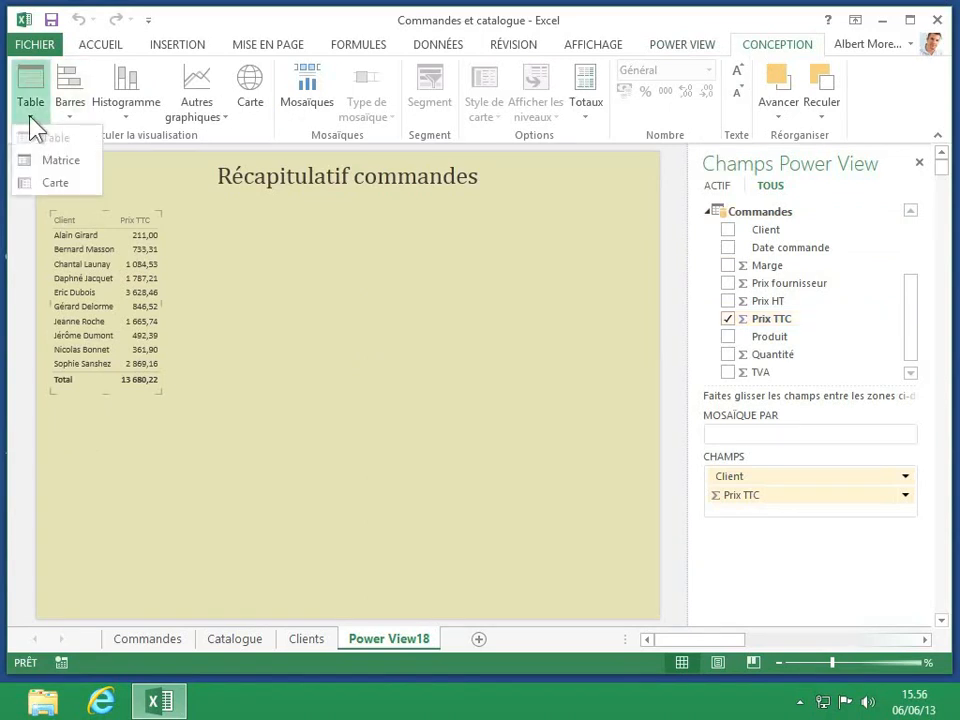
click(60, 161)
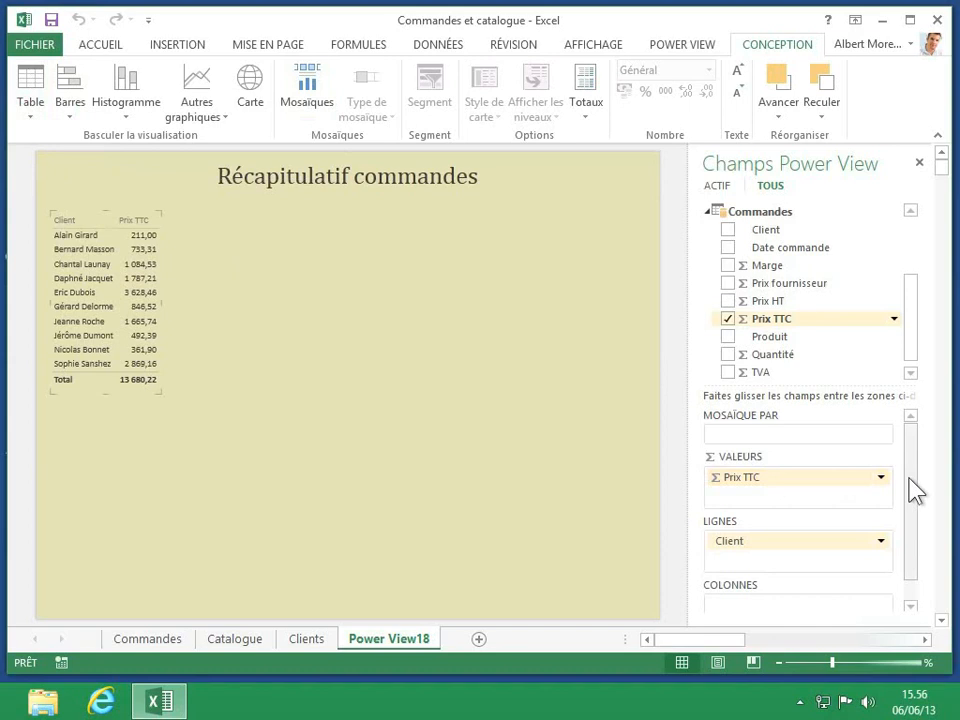
- Add the Catalogue table's Catégorie field as the matrix columns and enlarge the matrix frame to fit all of them
drag(915, 491, 913, 525)
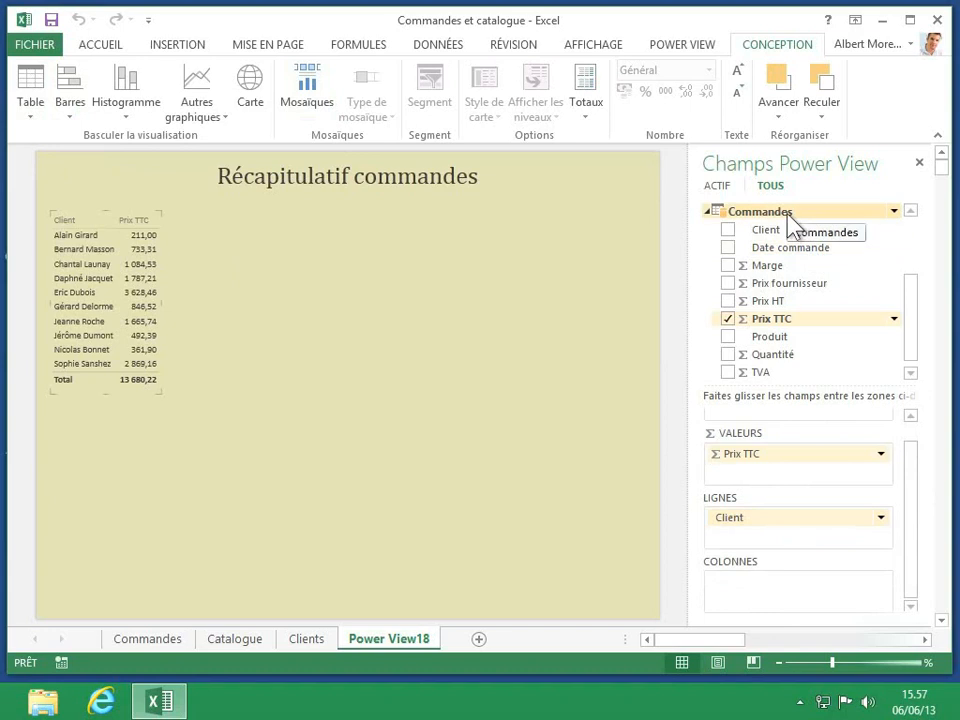
click(706, 211)
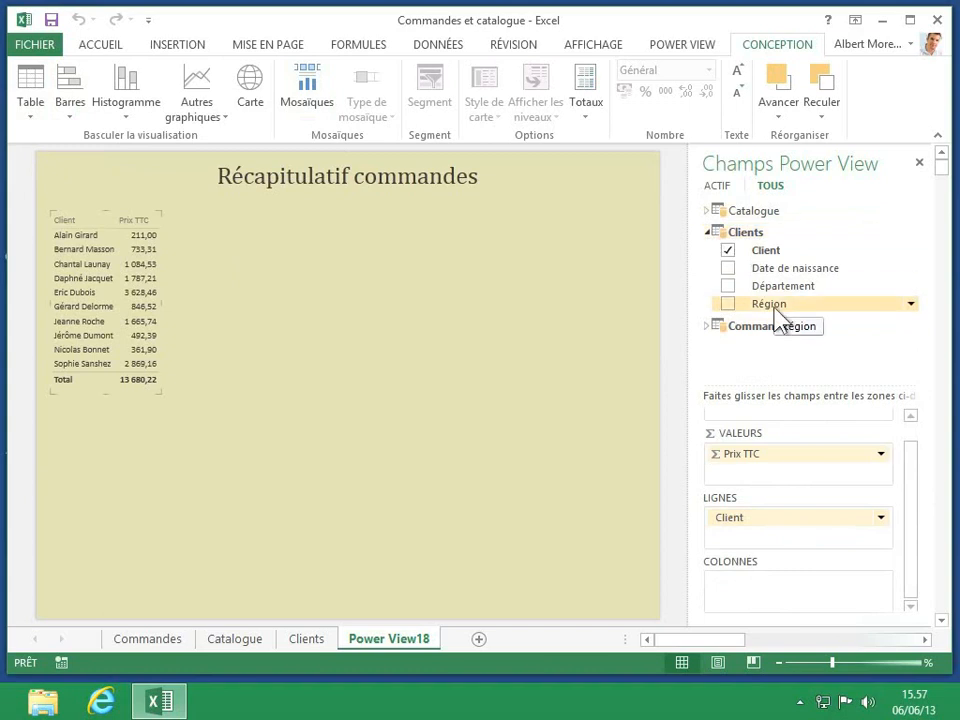
click(708, 233)
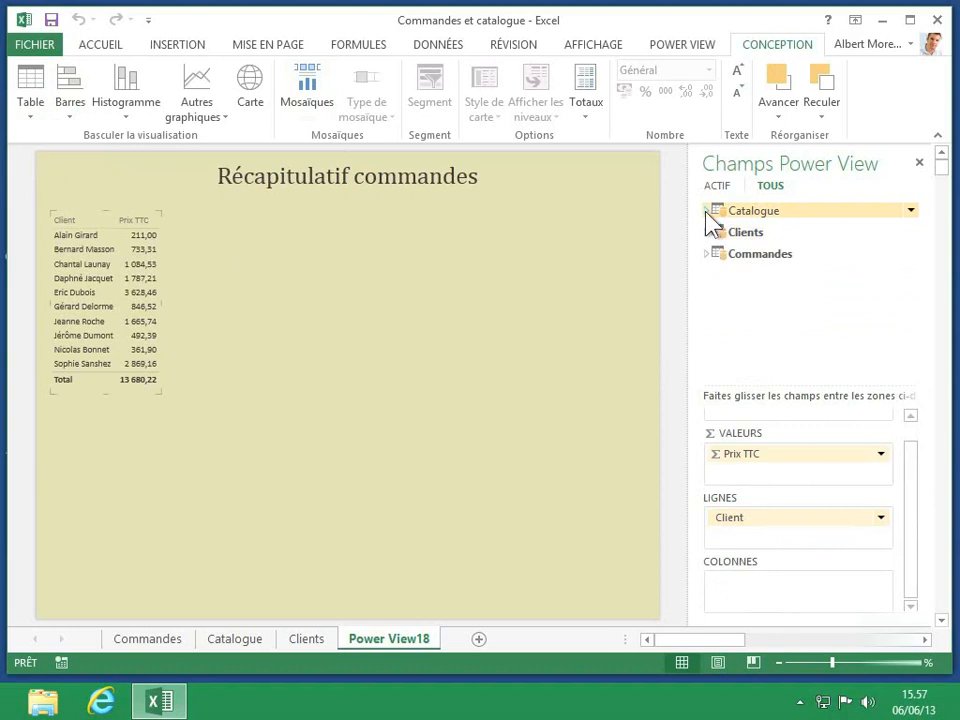
click(707, 211)
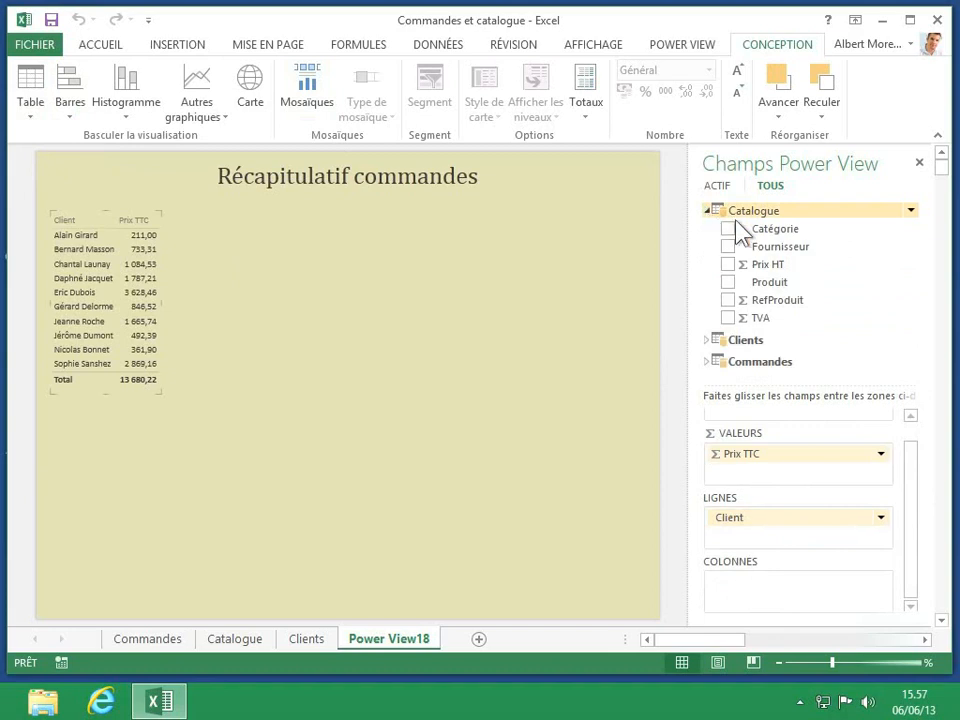
drag(777, 228, 743, 590)
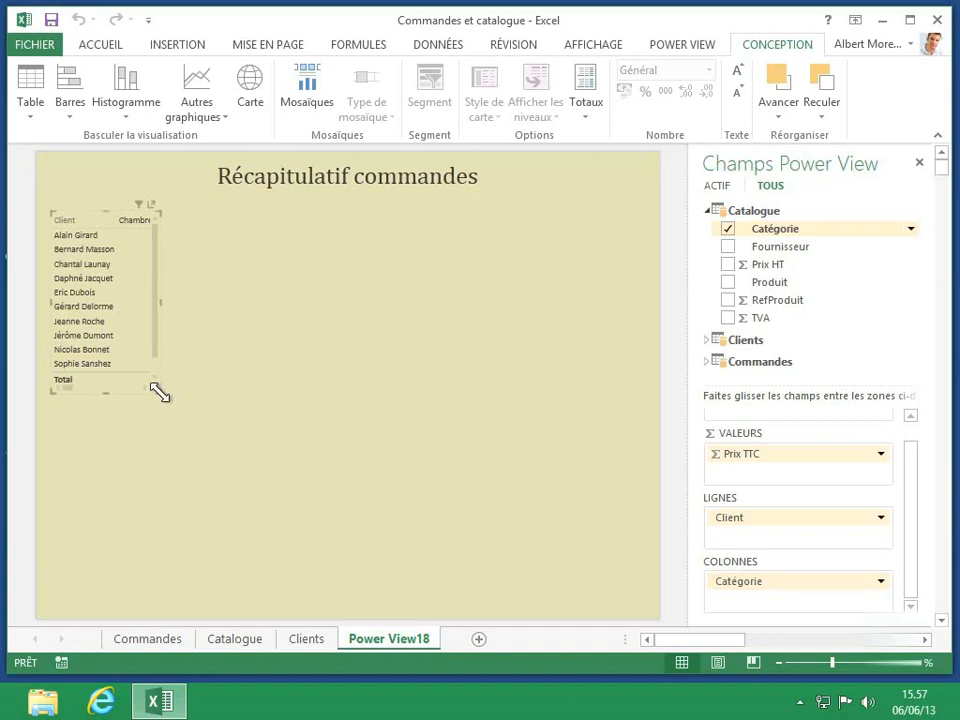
drag(160, 391, 447, 445)
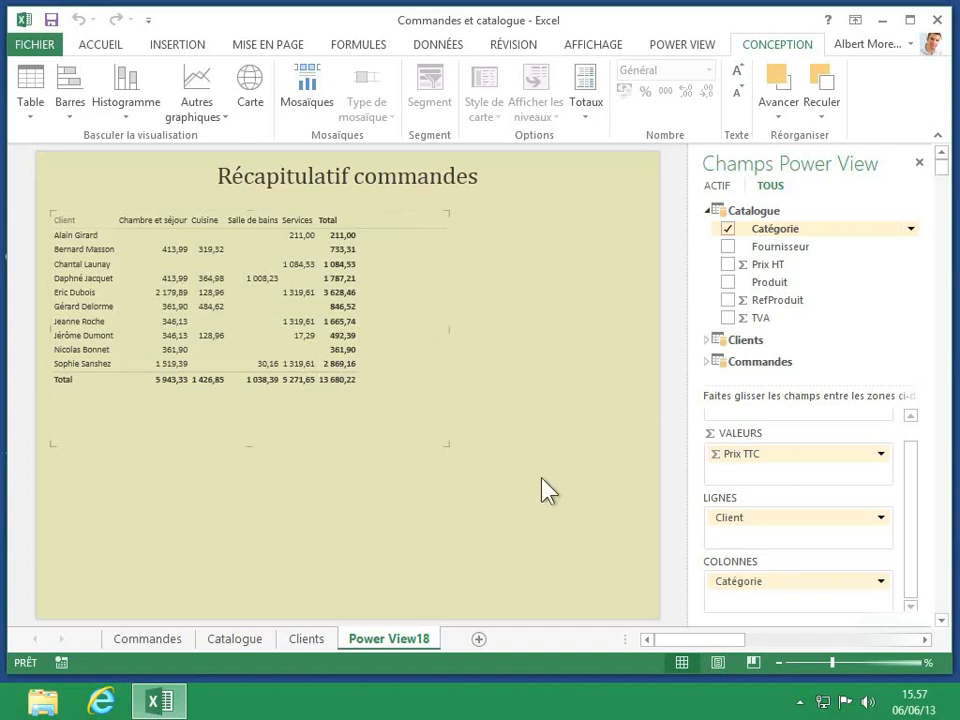
- Replace Catégorie in the matrix columns with the Département field from the Clients table
click(880, 584)
click(773, 591)
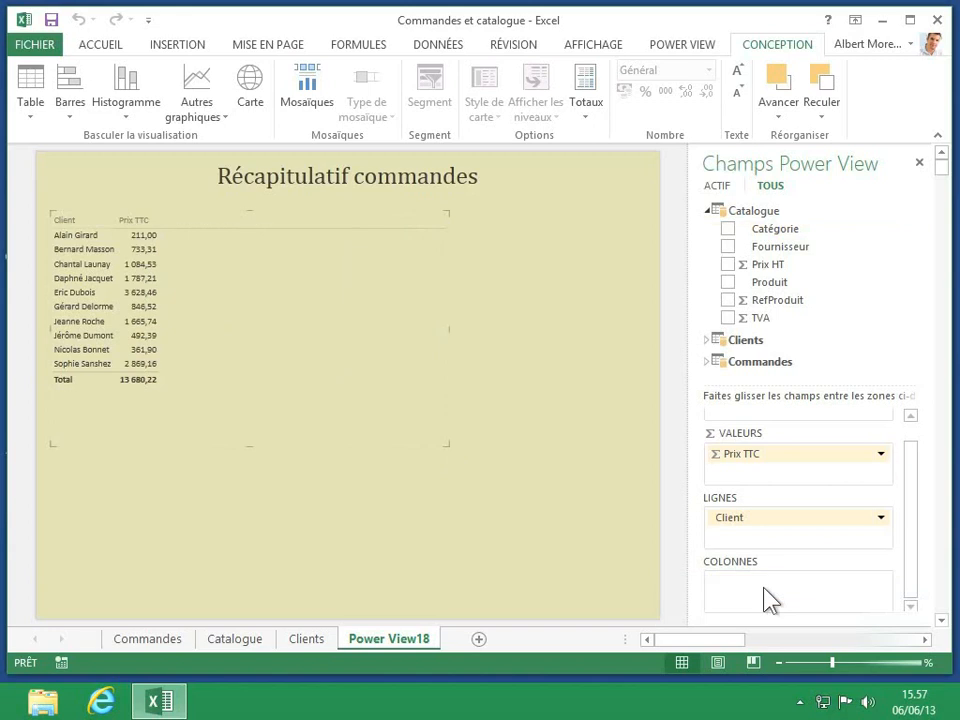
click(704, 341)
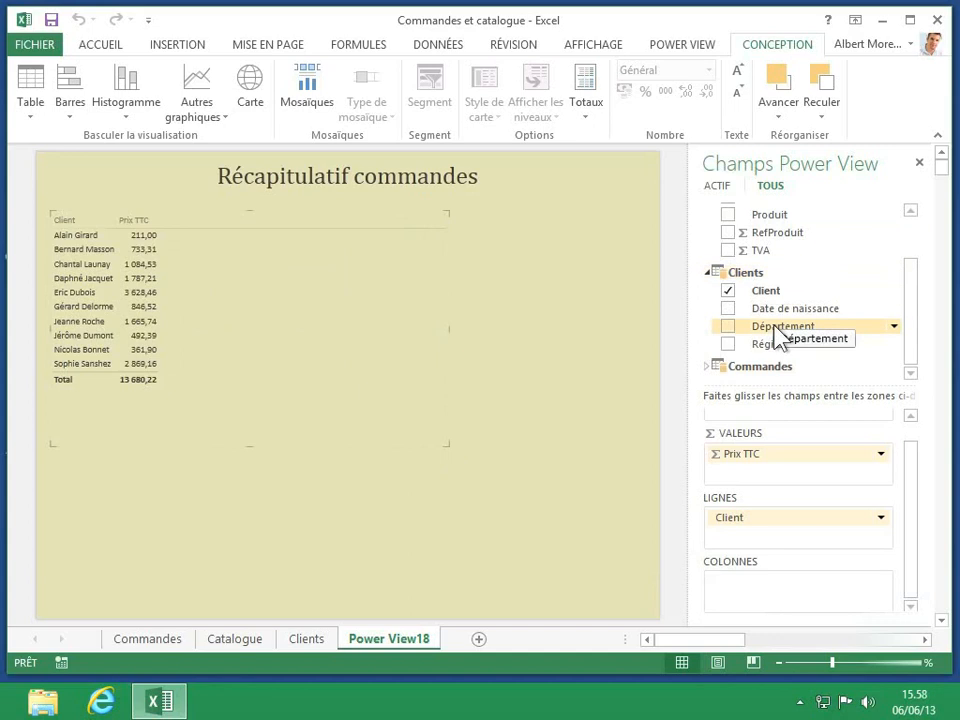
drag(776, 343, 757, 612)
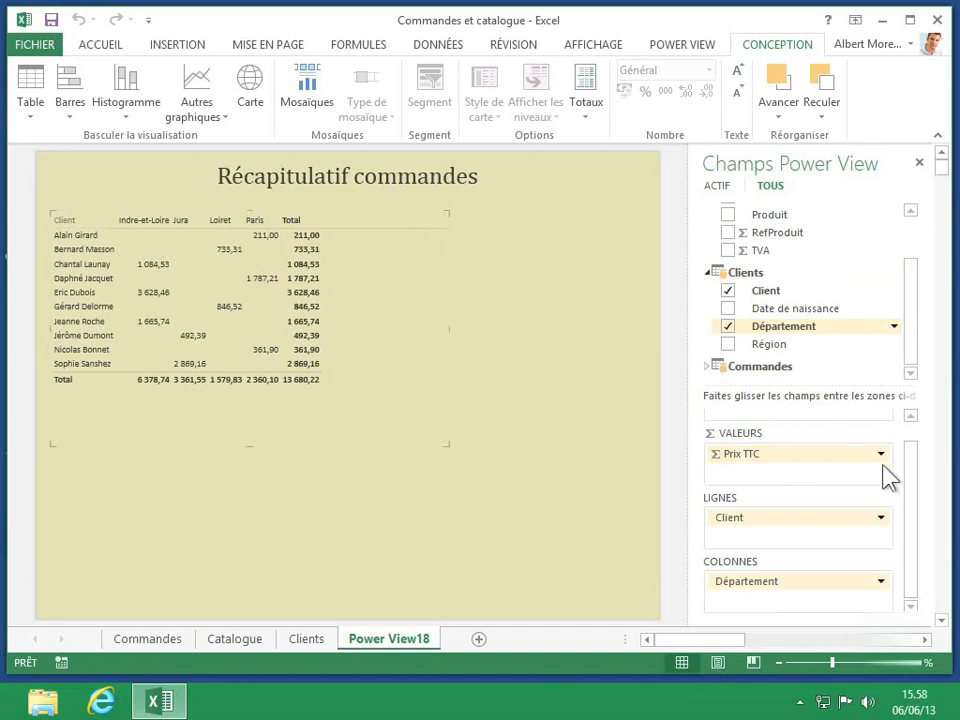
- Tile the matrix by the Catégorie field of the Catalogue table
drag(913, 476, 912, 445)
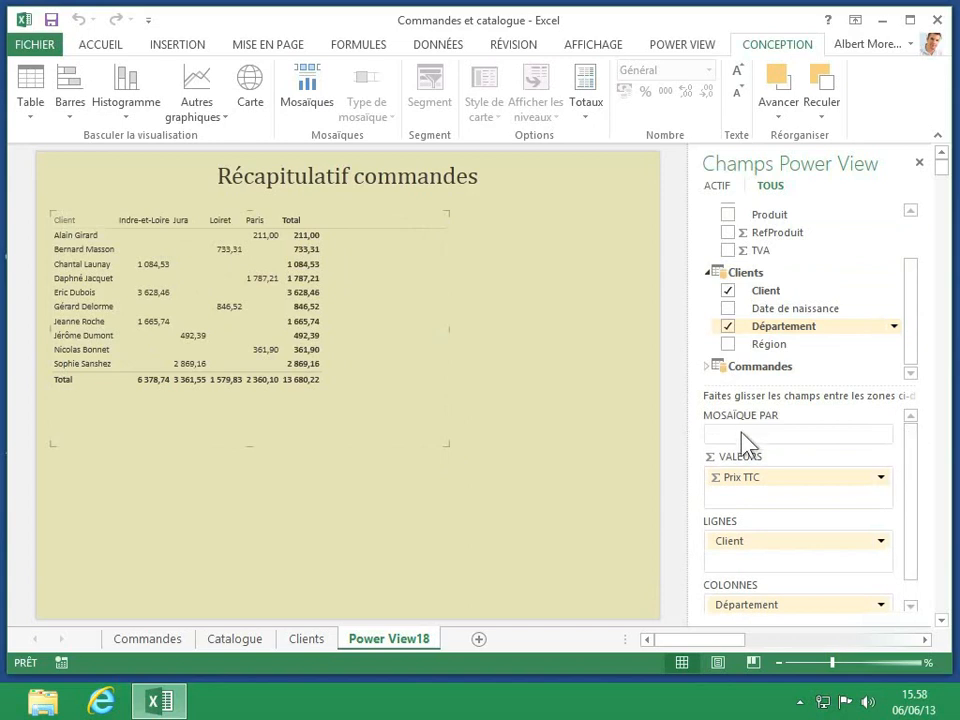
drag(913, 294, 907, 228)
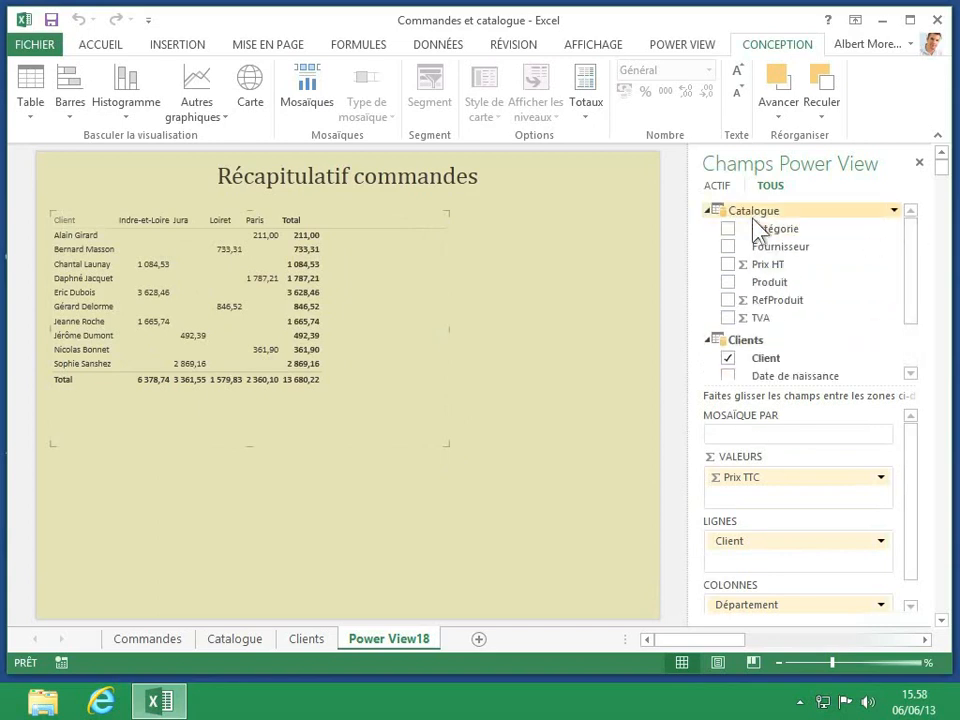
drag(761, 231, 742, 435)
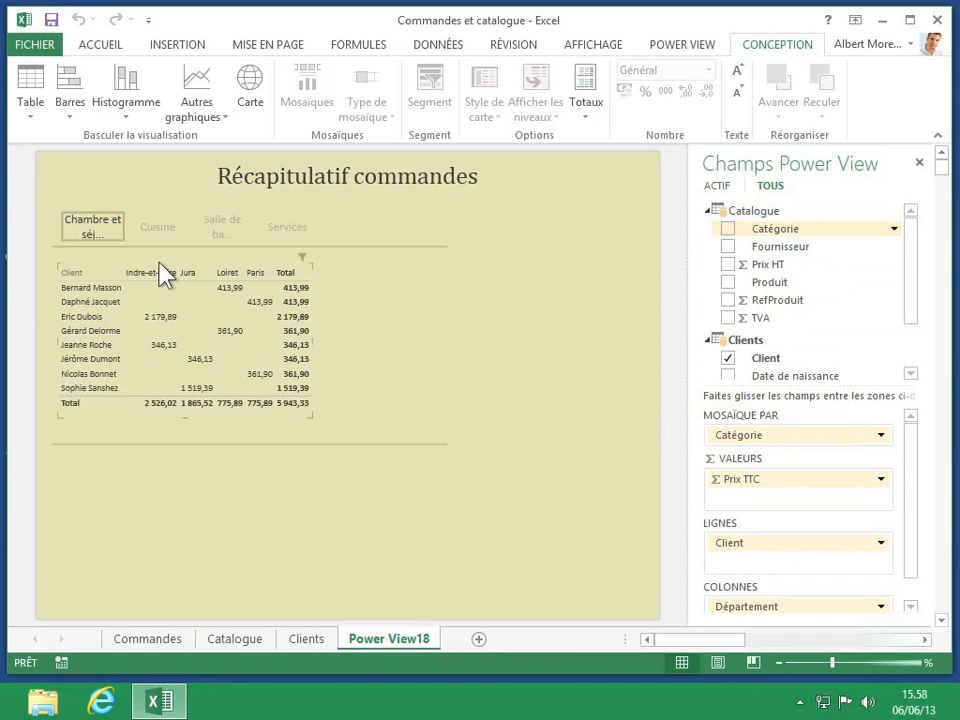
- View the matrix for each category tile in turn: Chambre et séjour, Cuisine, Salle de bains and Services
click(88, 237)
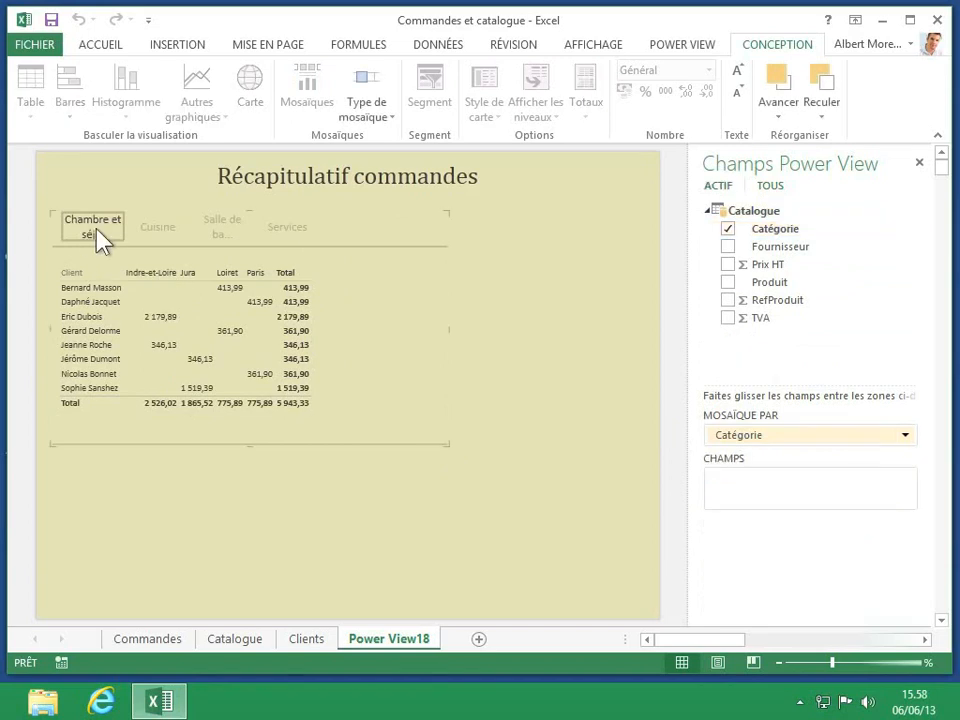
click(147, 238)
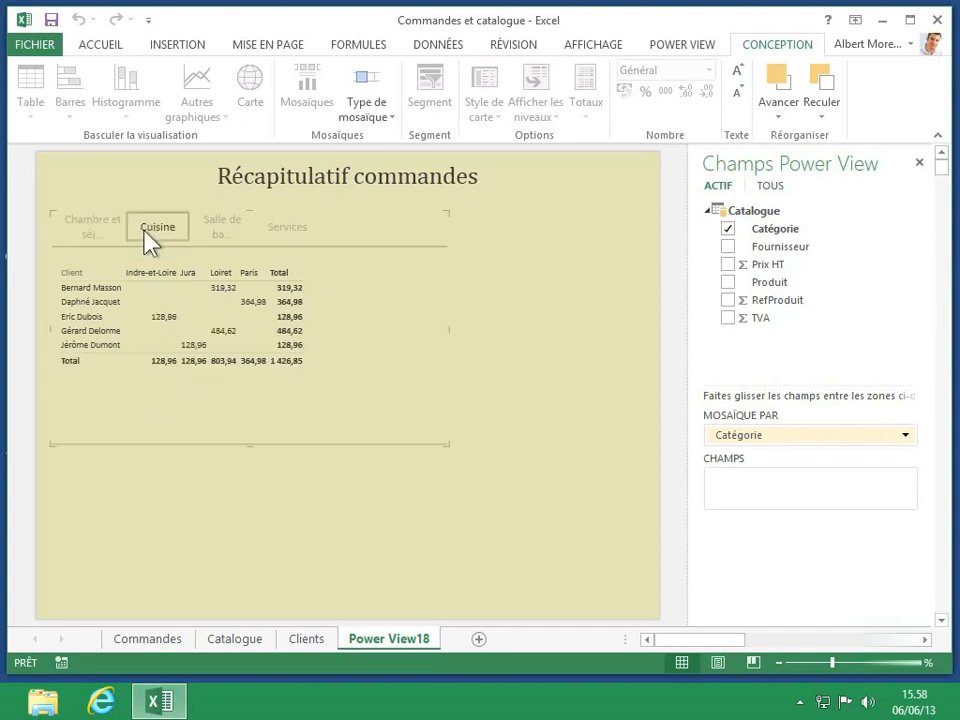
click(215, 231)
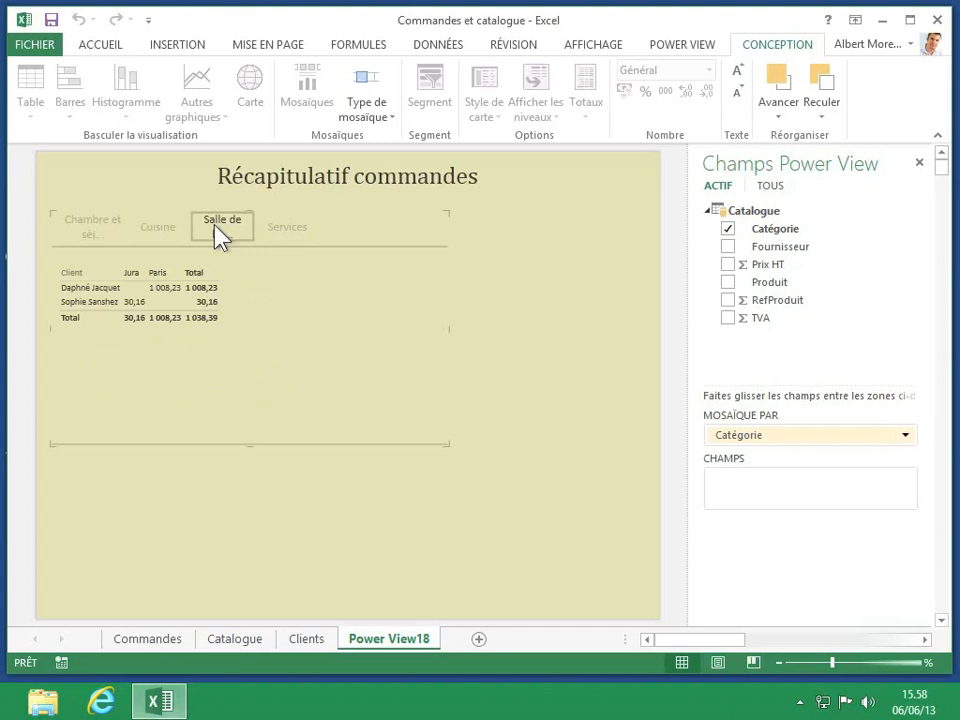
click(300, 242)
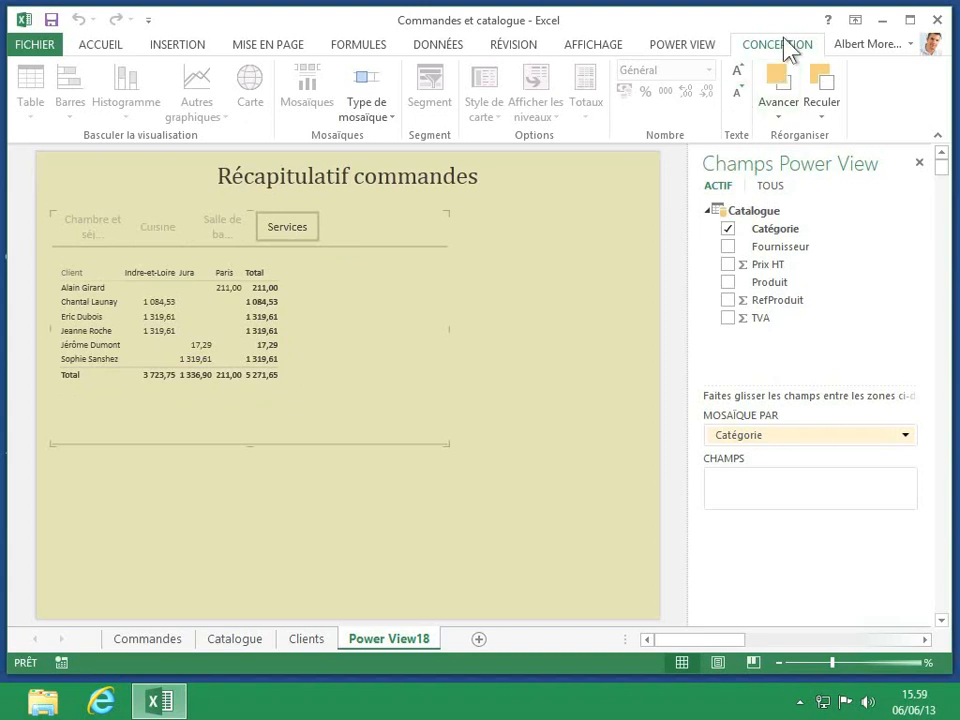
- Set the matrix totals to Aucun, and restore them with Les deux groupes
click(229, 318)
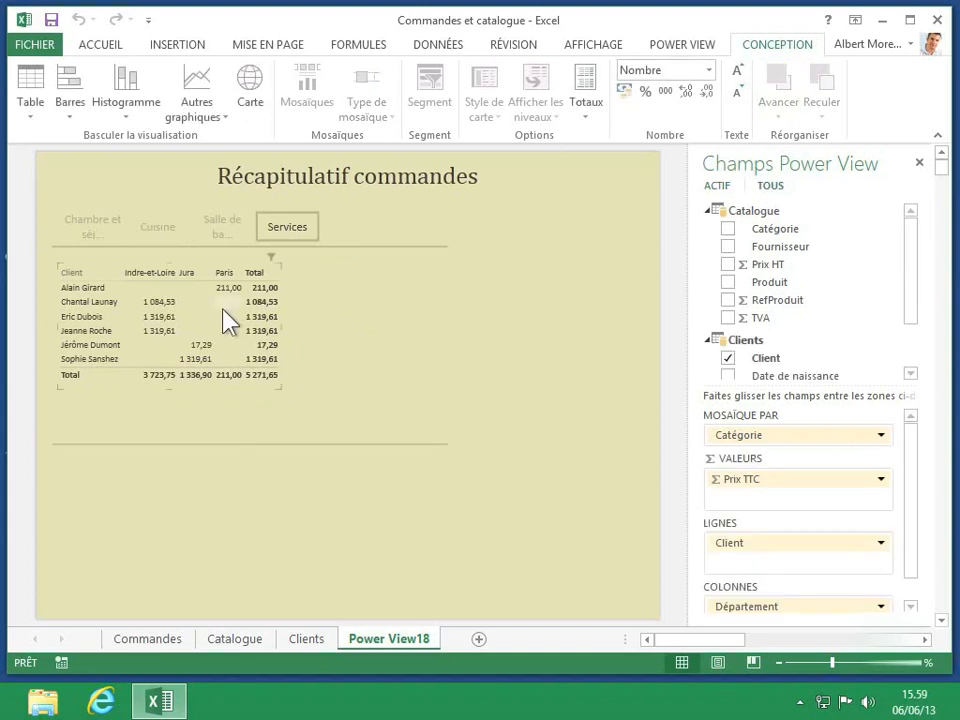
click(588, 112)
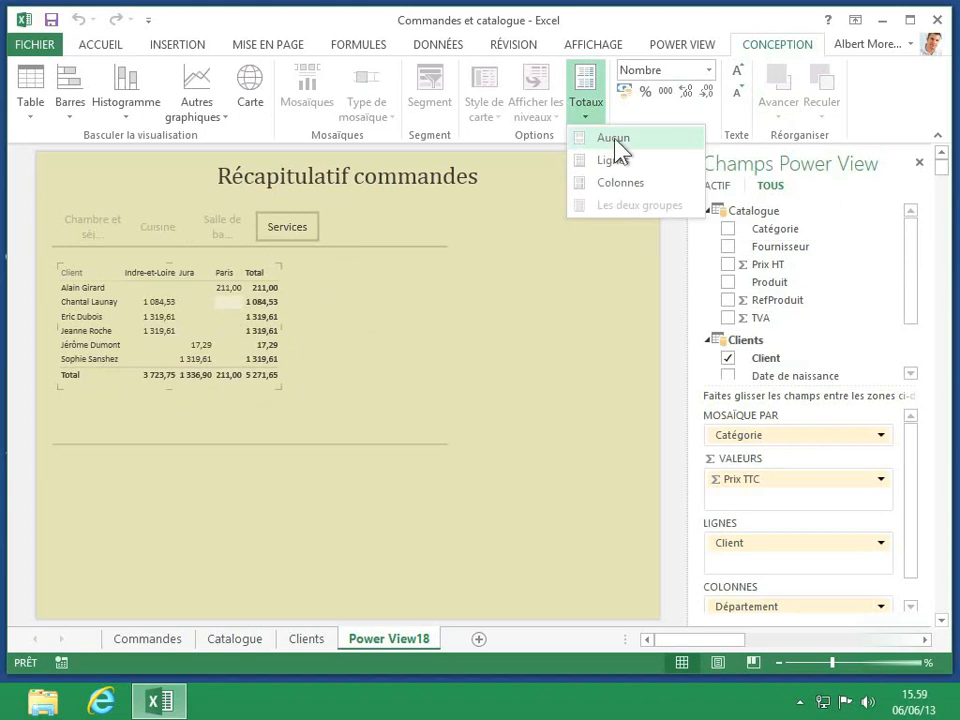
click(612, 142)
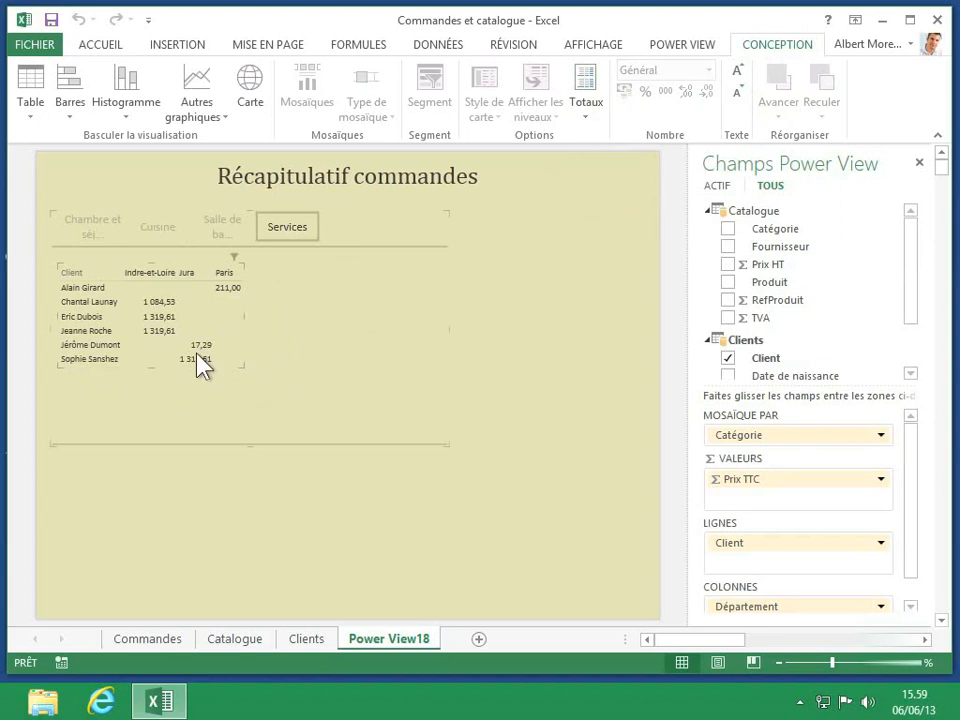
click(588, 112)
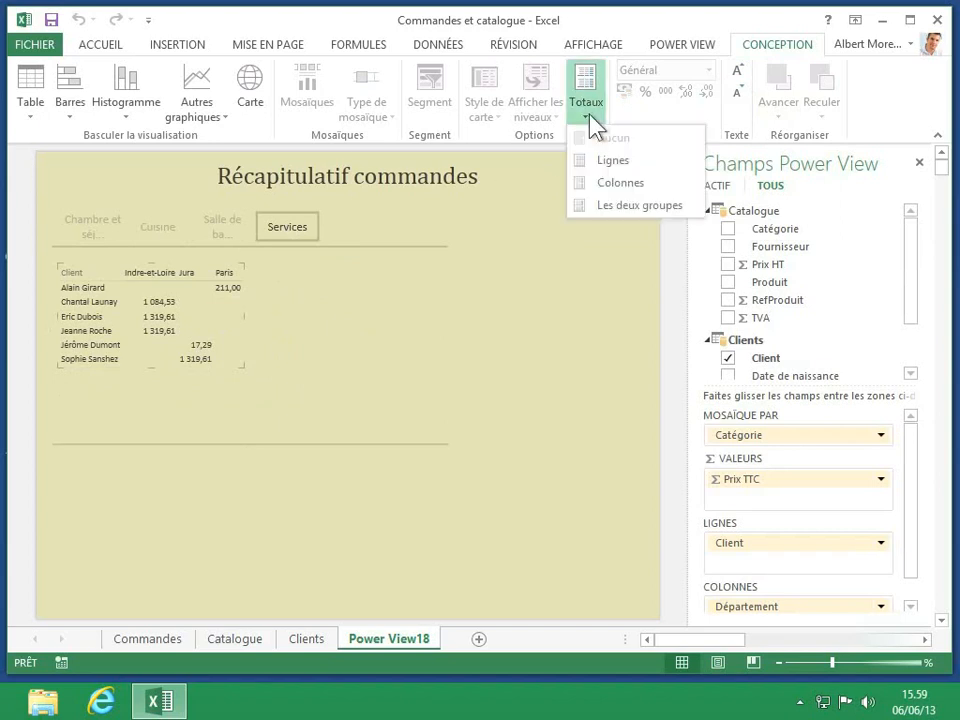
click(624, 206)
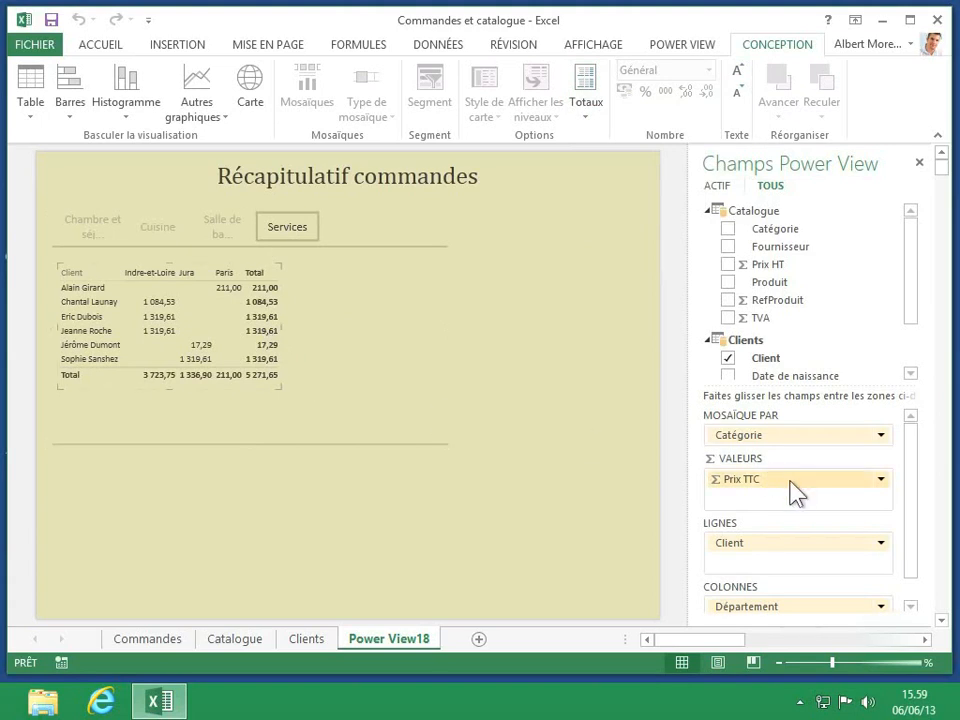
- Try the Moyenne calculation on the Prix TTC values and switch it back to Somme
click(883, 480)
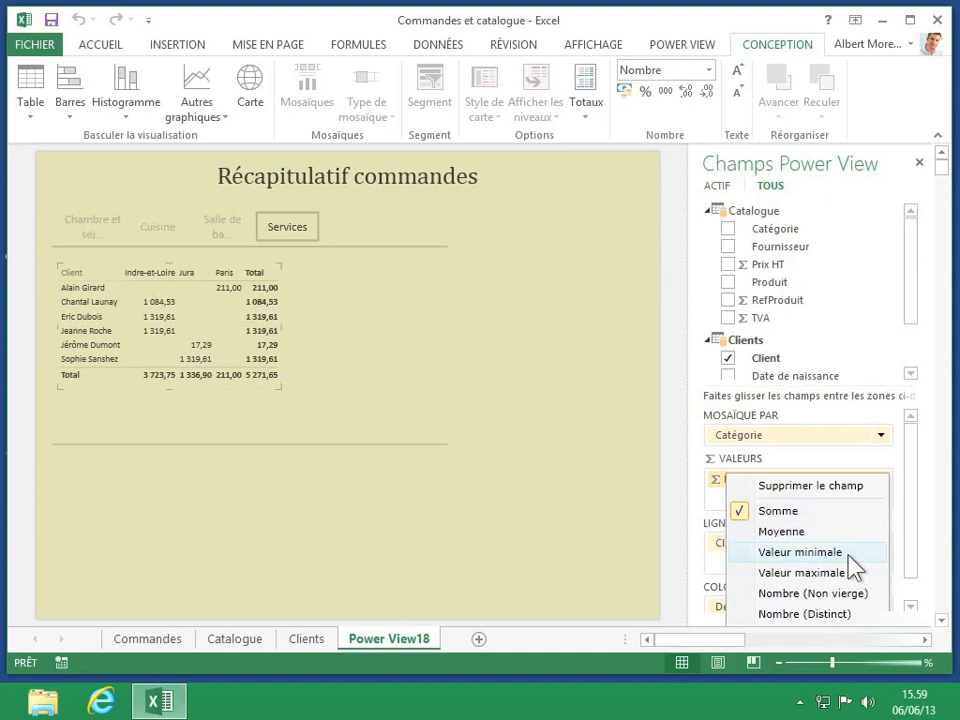
click(777, 533)
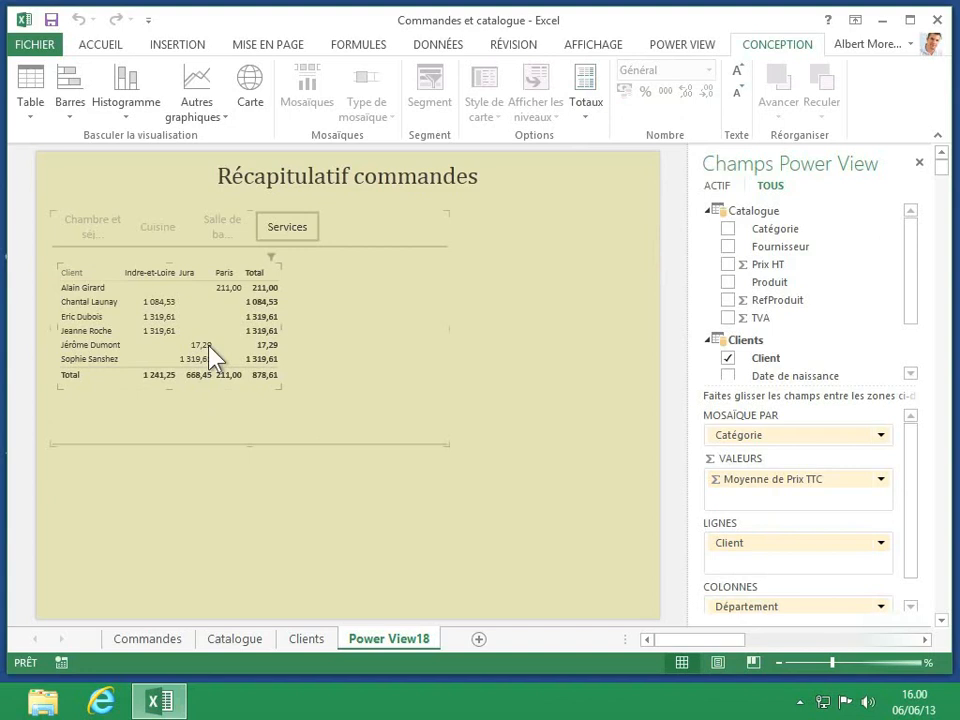
click(880, 480)
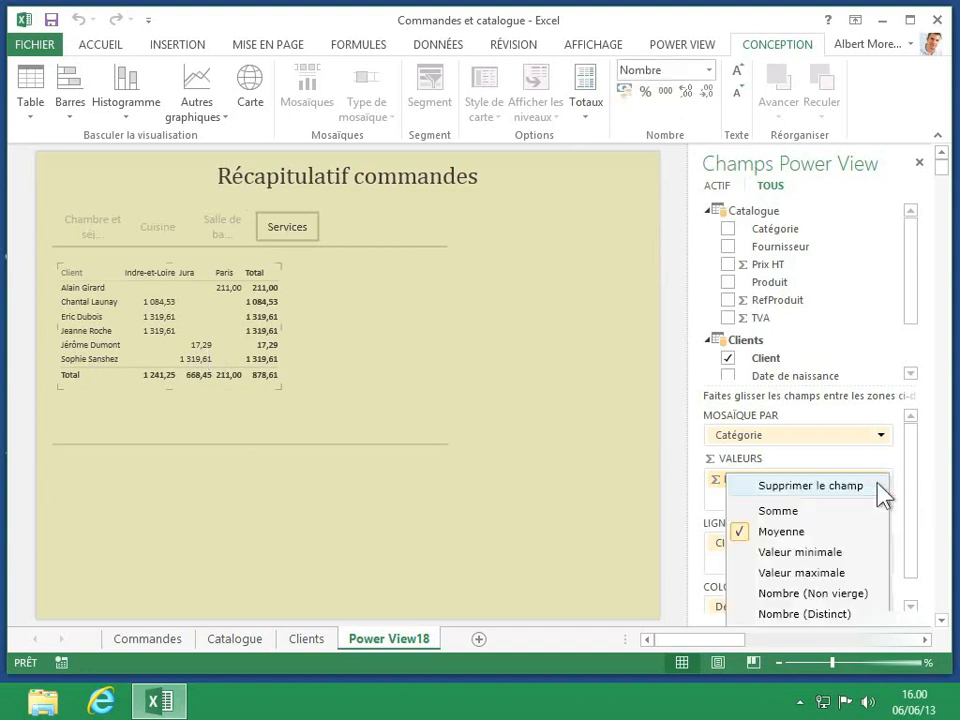
click(812, 514)
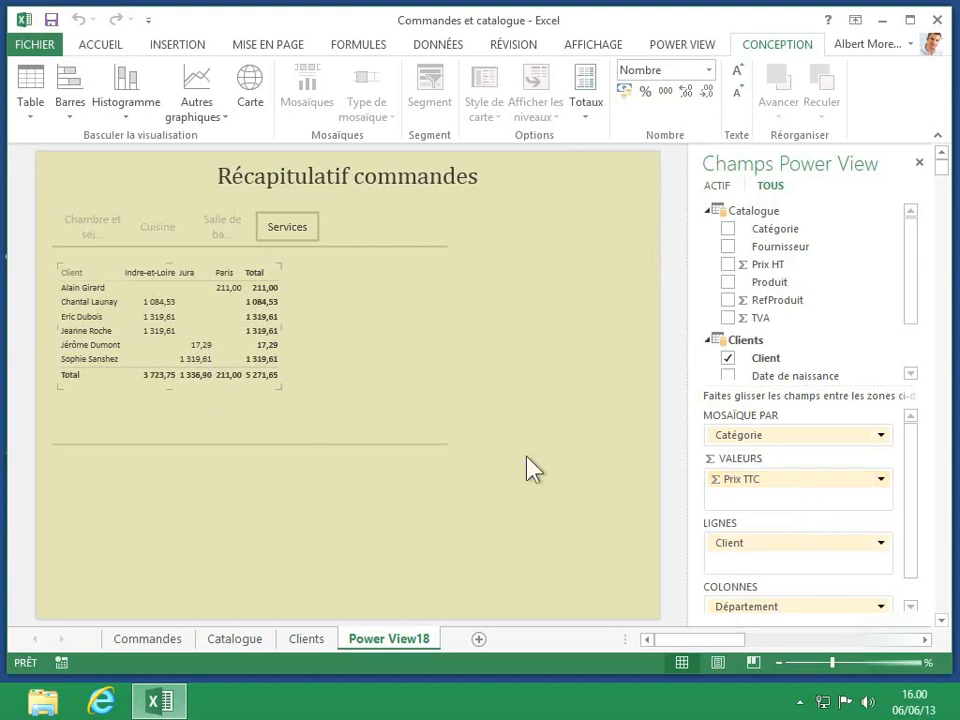